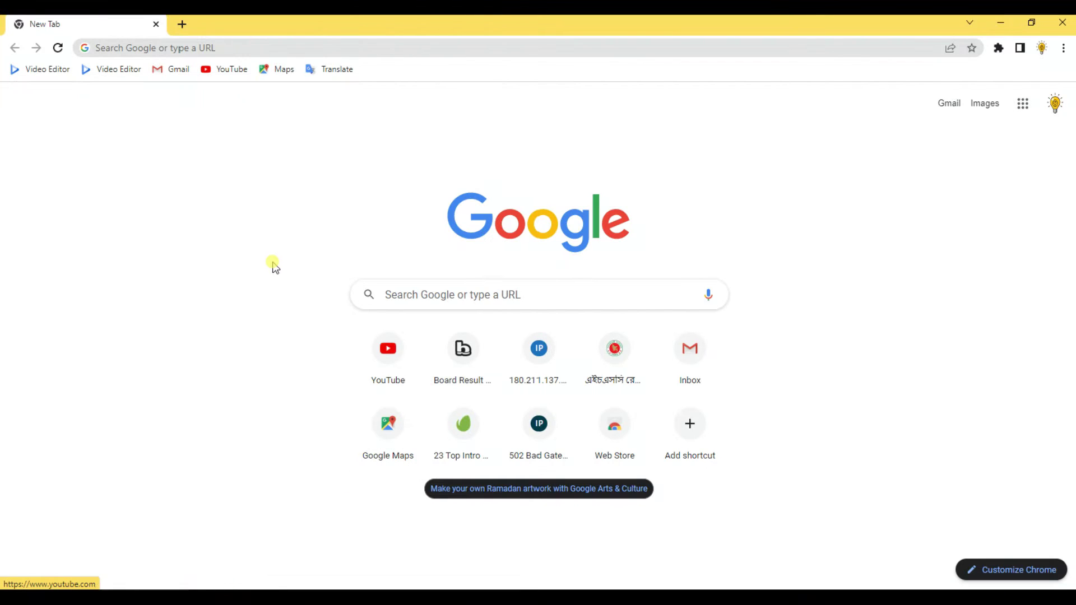
- Search Google for "vlc media player" and open VideoLAN's official VLC download page
click(292, 45)
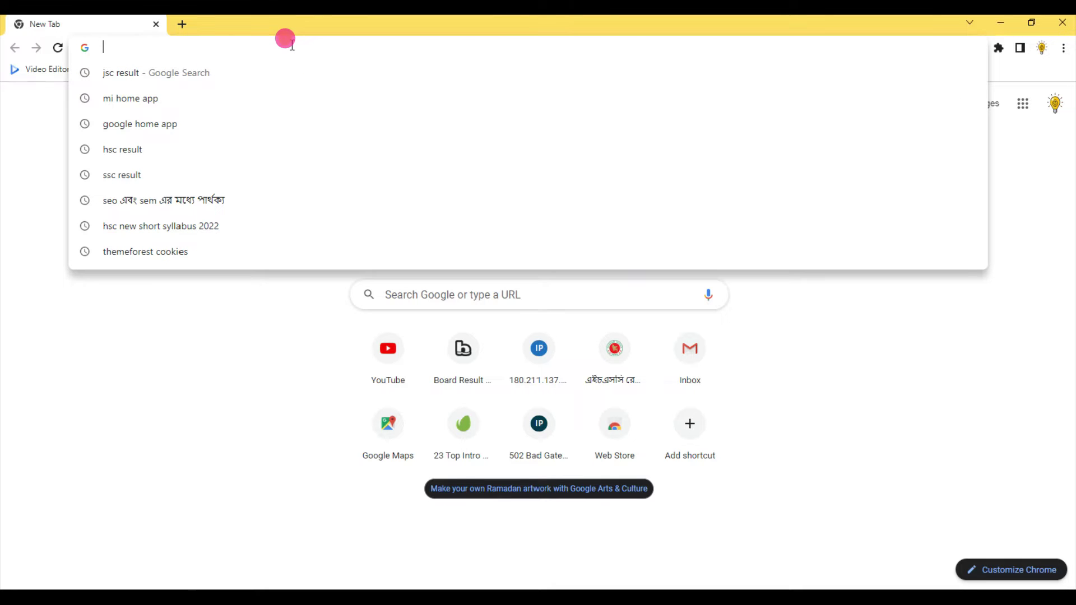
text(vlc)
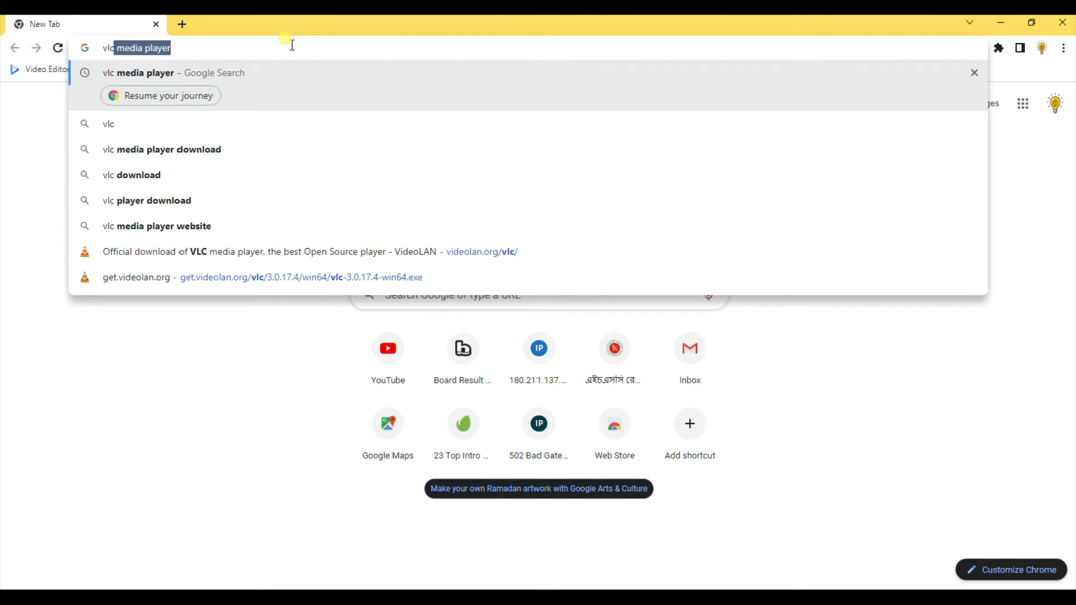
key(Right)
key(Return)
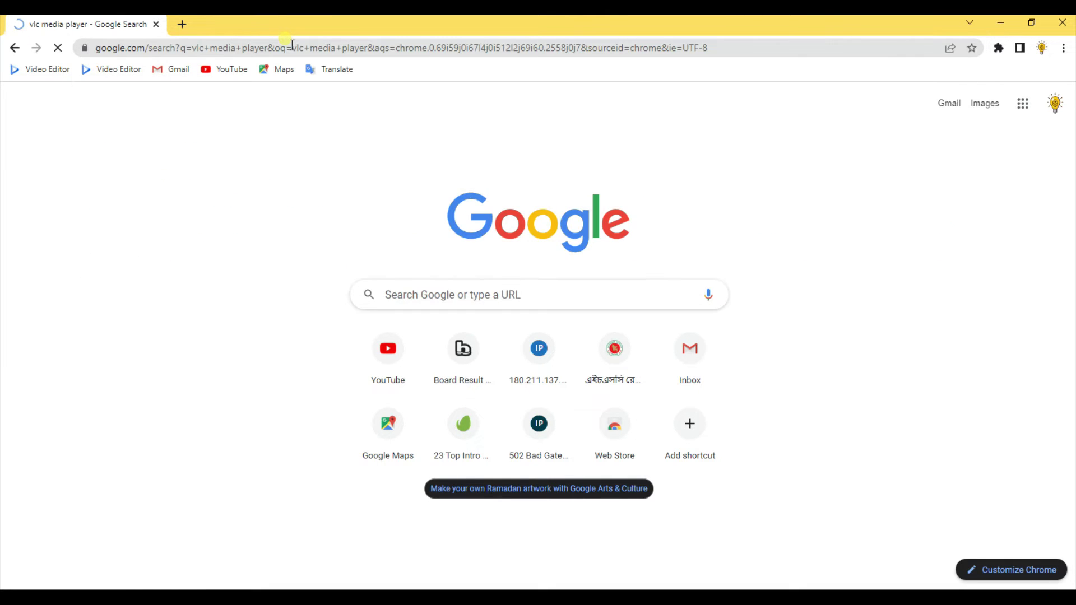
scroll(60, 309, down, 3)
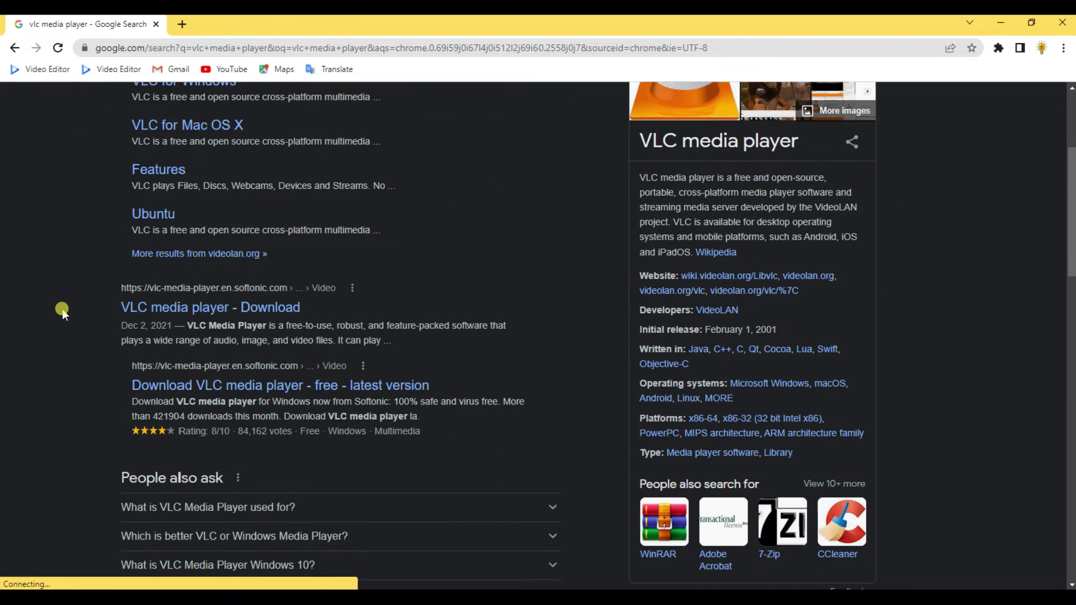
scroll(98, 346, up, 3)
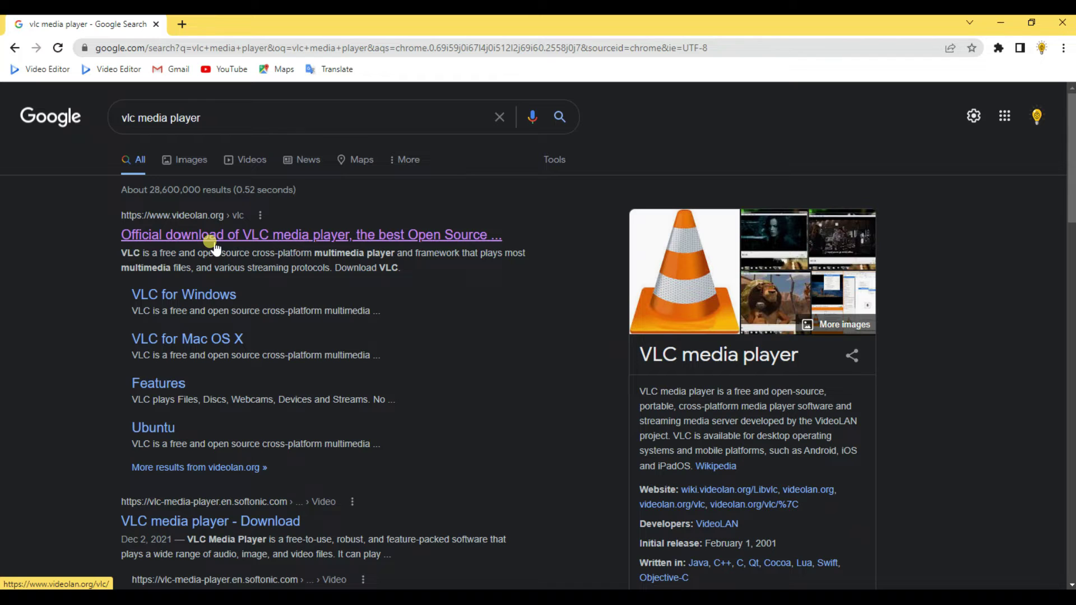
click(174, 236)
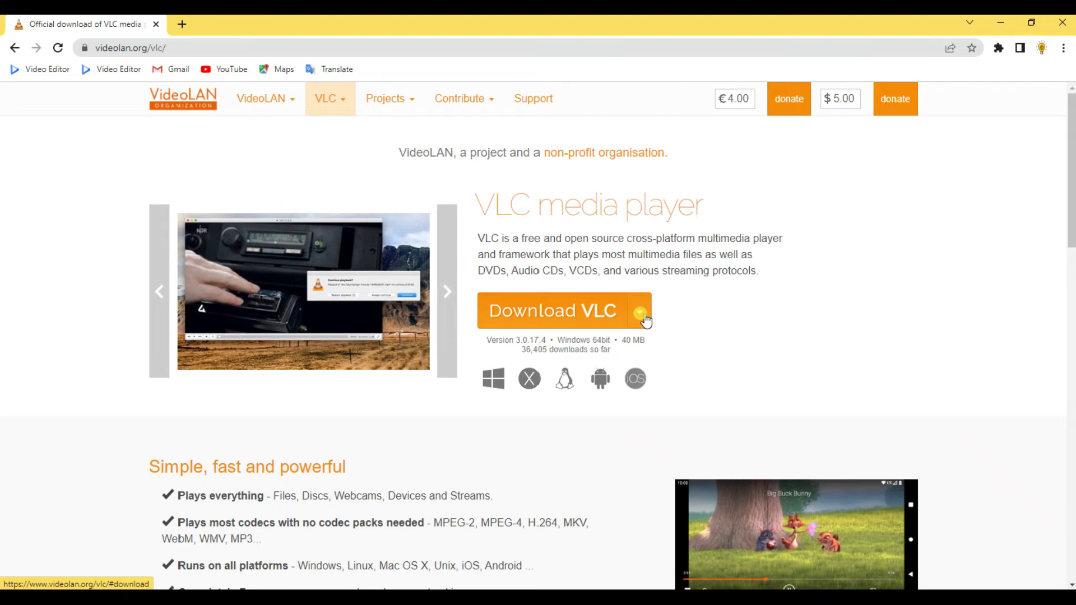
- Review the available platform versions and download the default VLC 3.0.17.4 installer for Windows 64bit
click(640, 312)
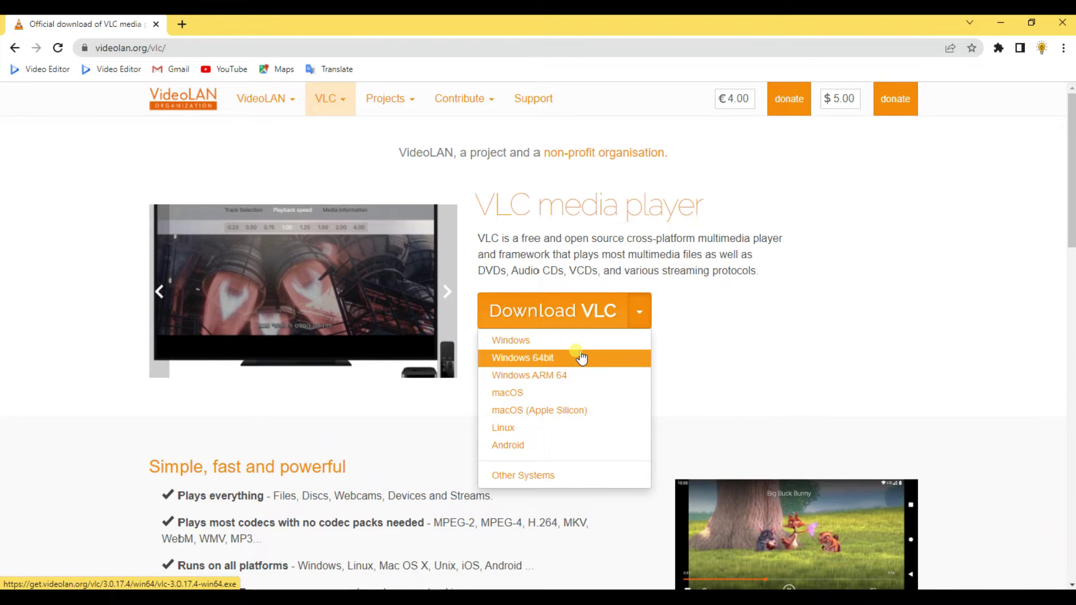
click(750, 312)
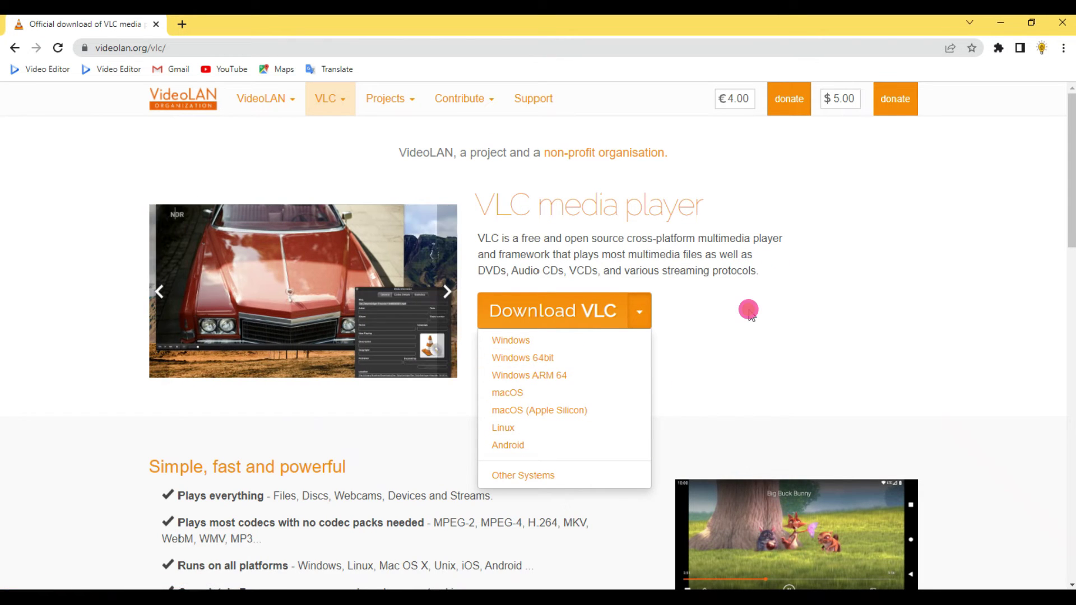
click(533, 311)
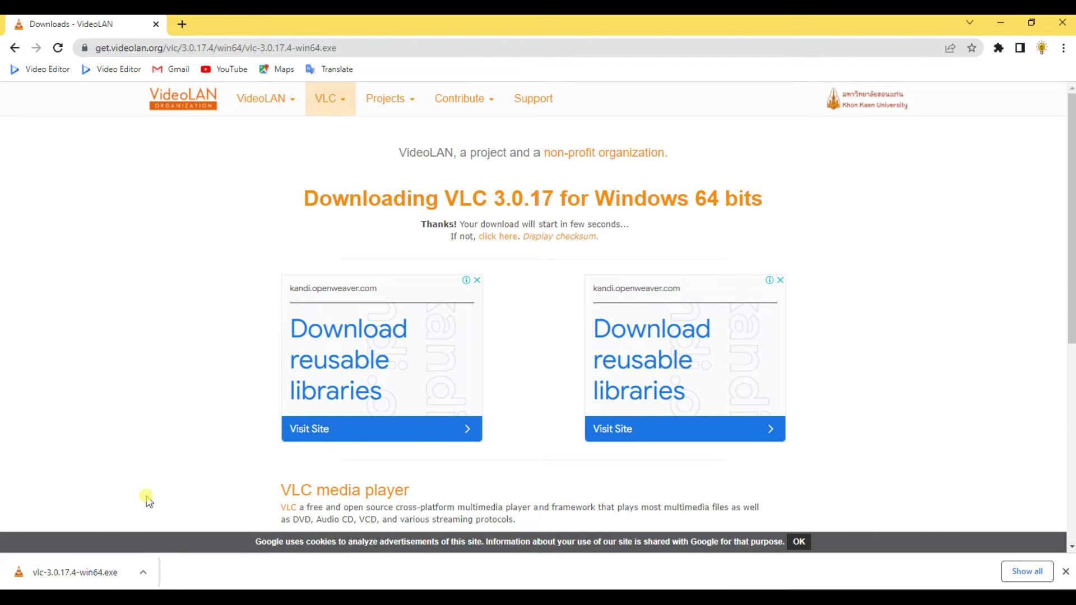
- Run the downloaded VLC installer in English and install it with the default components into C:\Program Files\VideoLAN\VLC
click(88, 575)
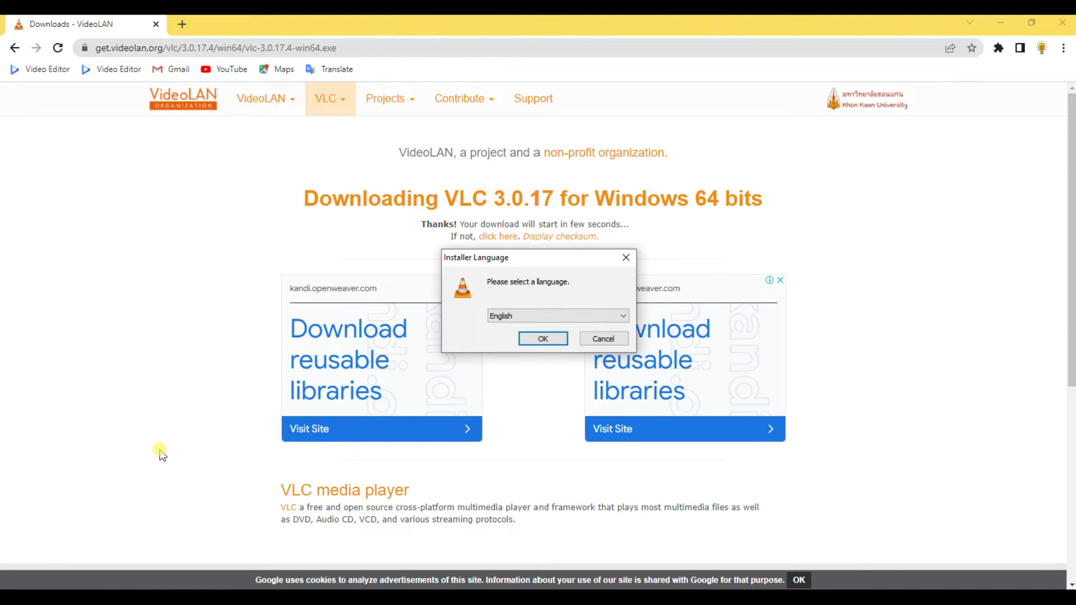
click(544, 339)
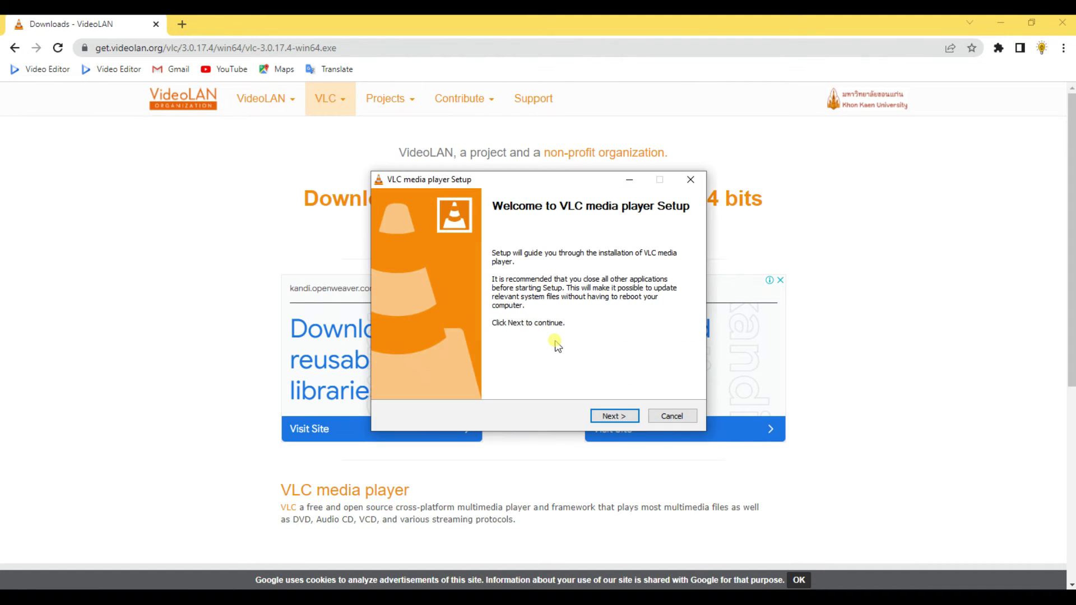
click(618, 417)
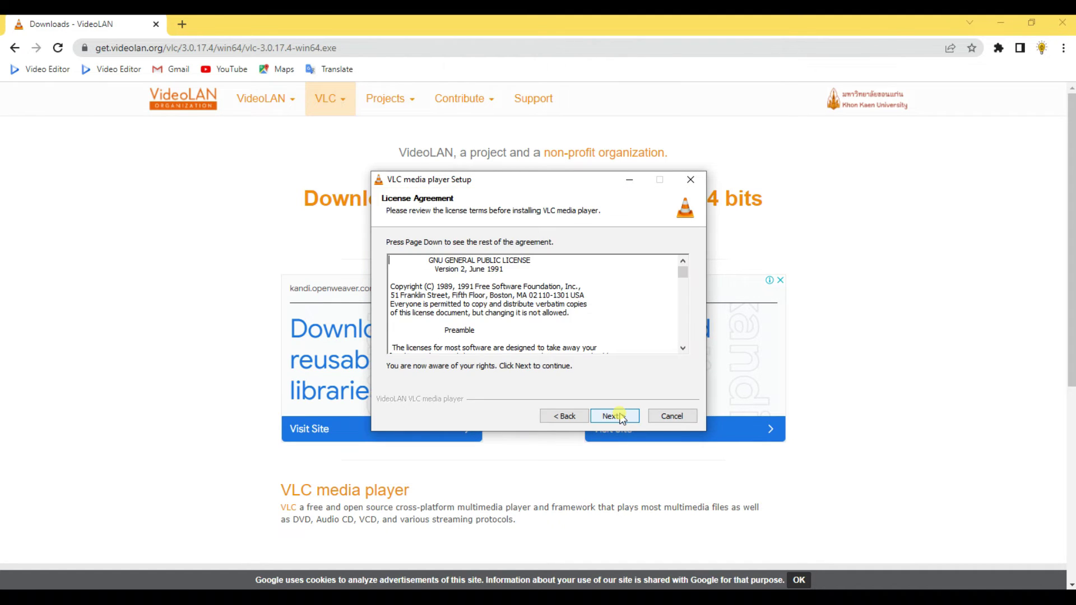
click(614, 417)
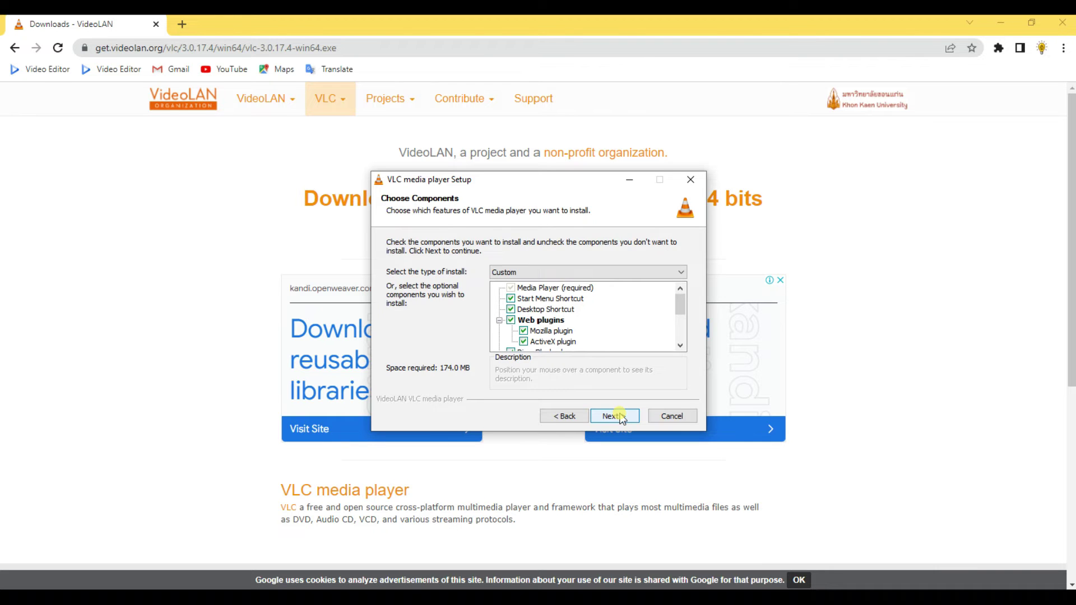
click(615, 416)
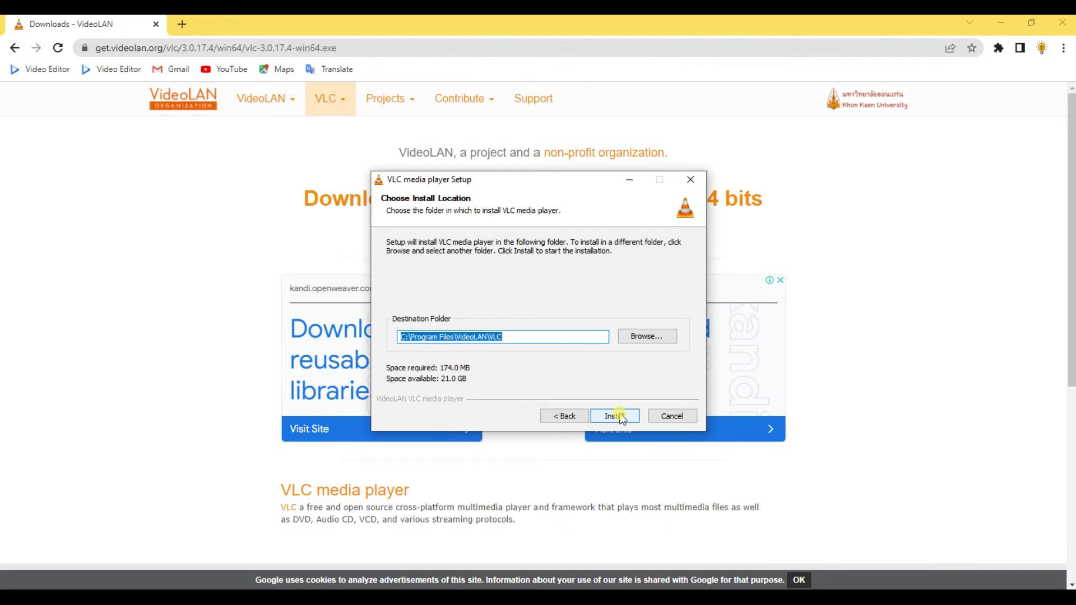
click(619, 417)
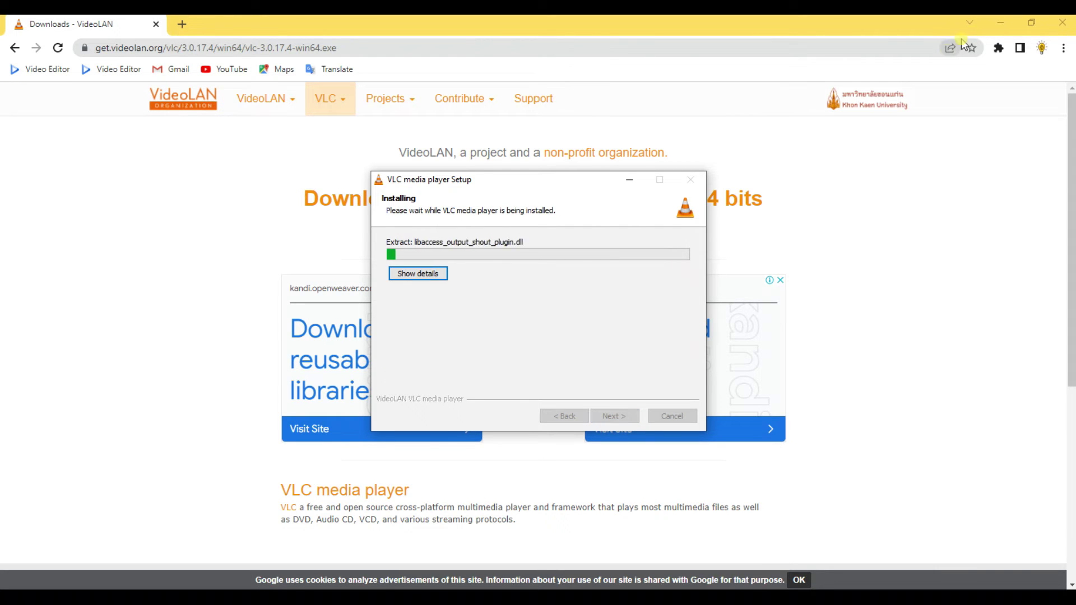
click(995, 25)
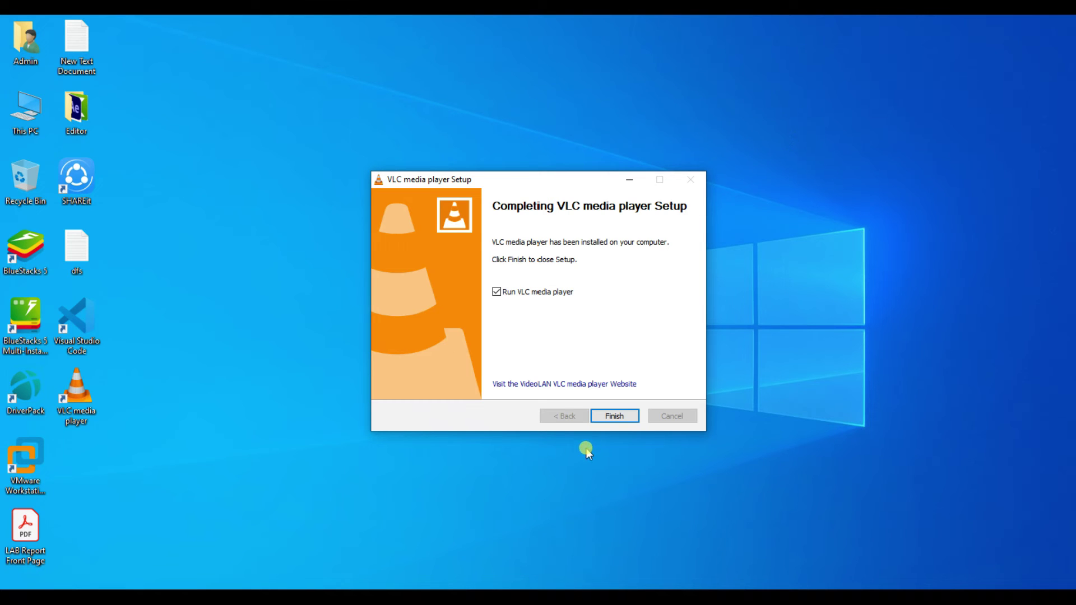
- Finish the setup with VLC launching, and accept its privacy and network access policy with the default options before closing the player
click(612, 421)
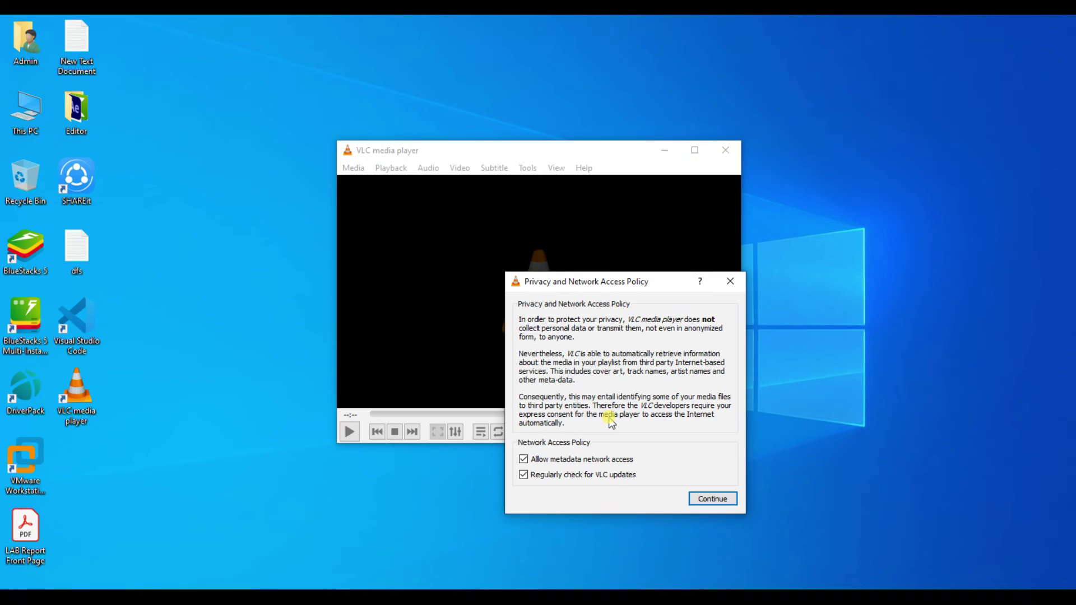
click(718, 501)
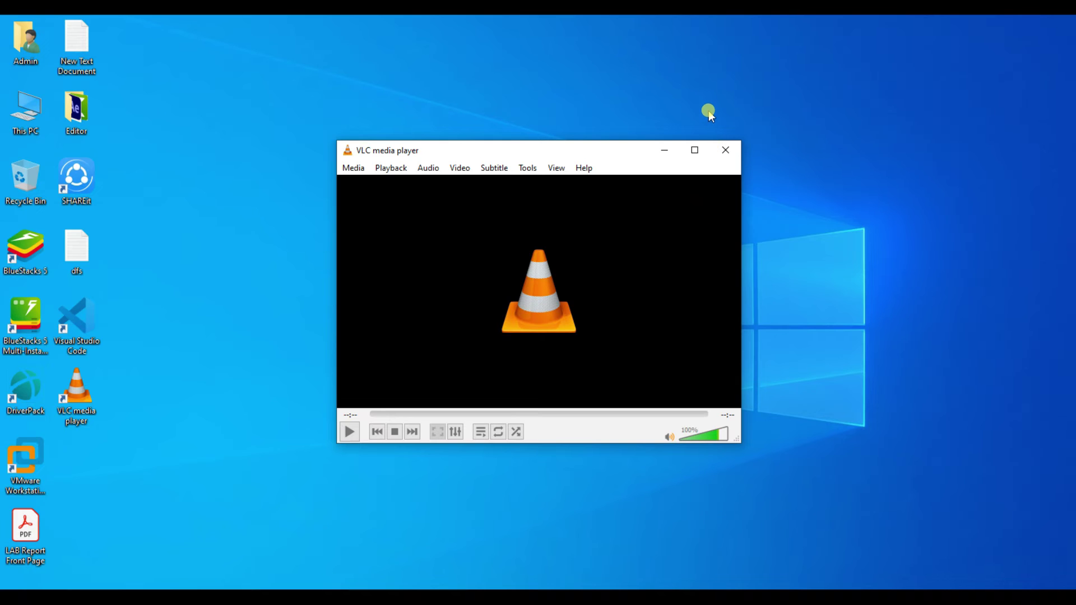
click(726, 151)
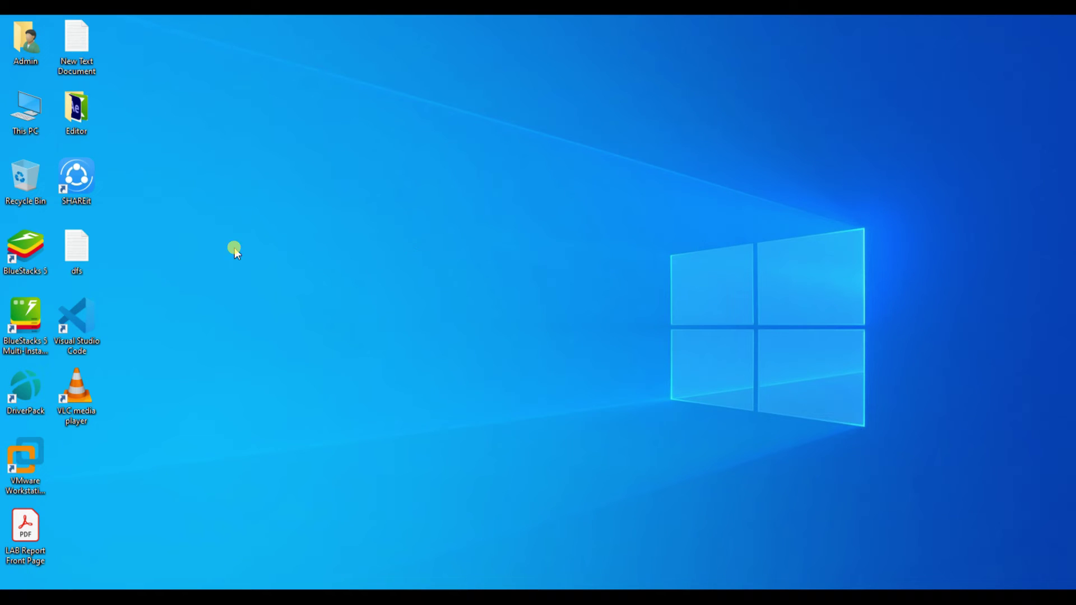
- Open the properties of the video "4 Expressions, Numbers, and Type Conversions" in the Downloads folder
double_click(24, 122)
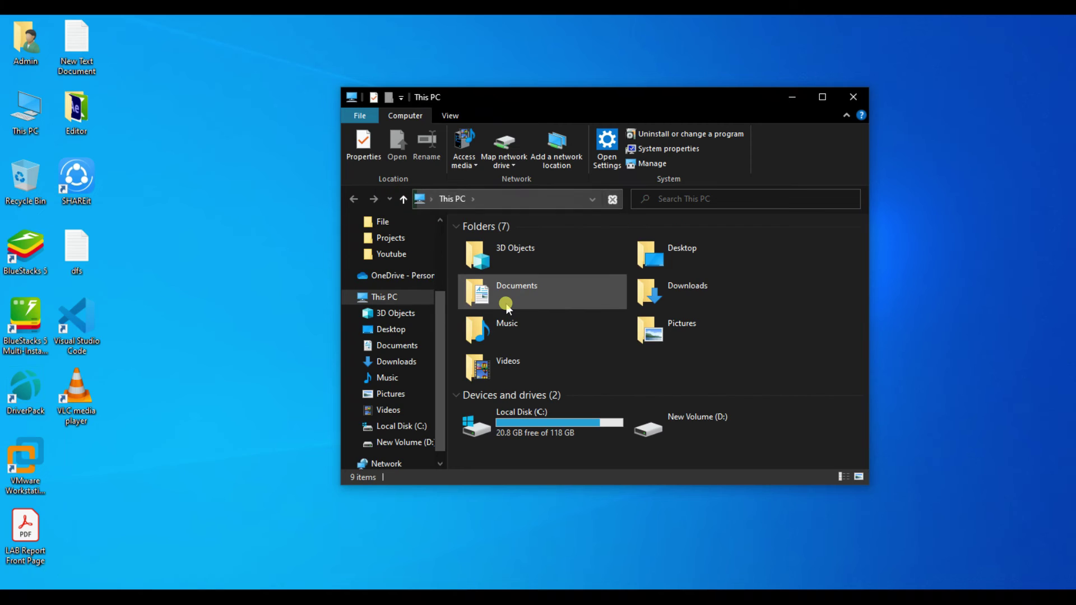
click(401, 361)
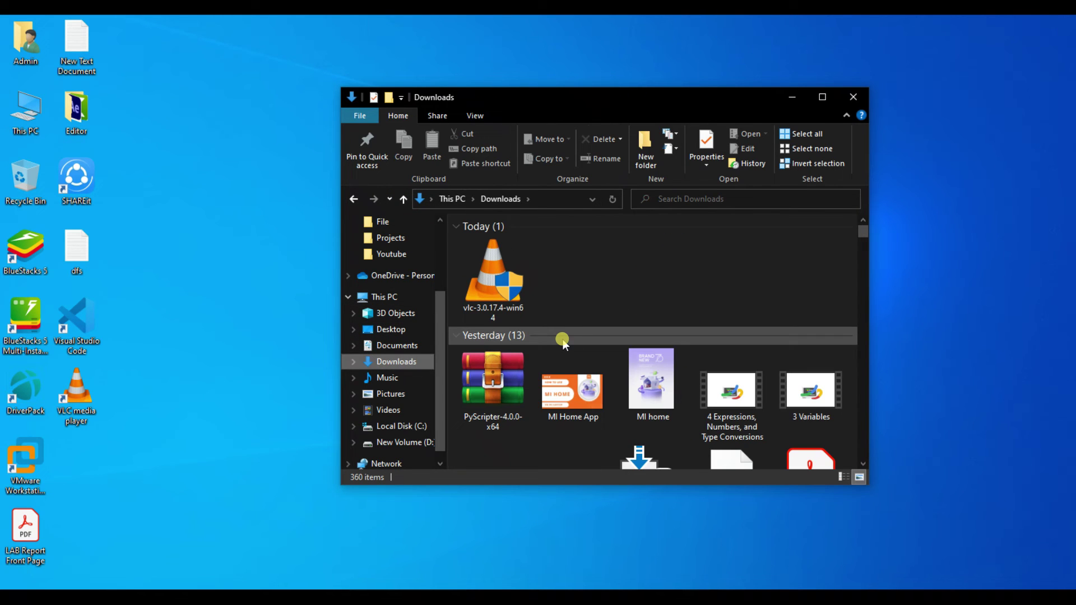
scroll(562, 342, down, 1)
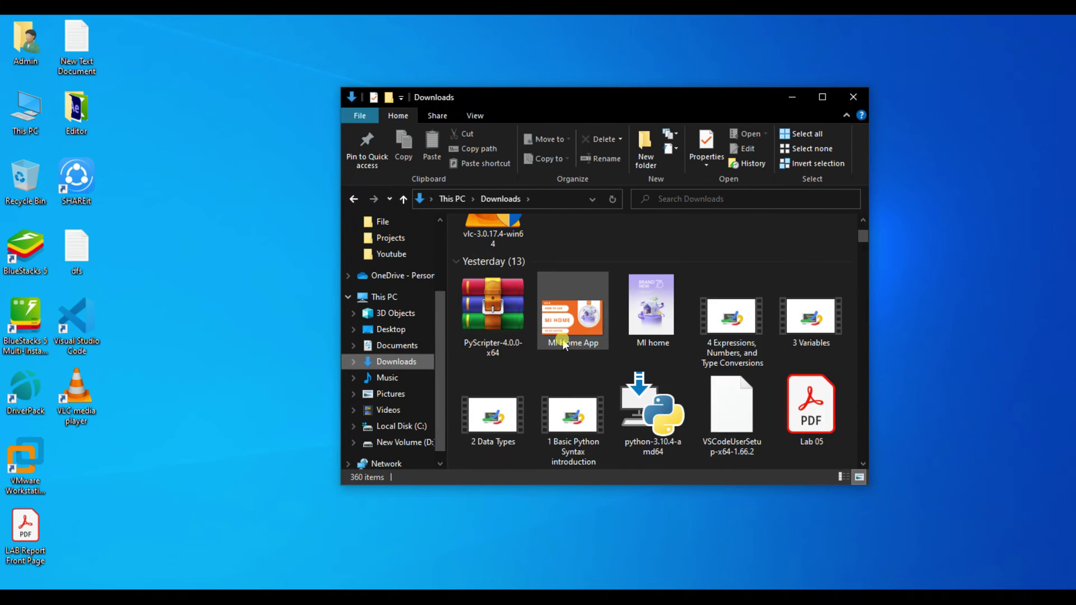
right_click(739, 327)
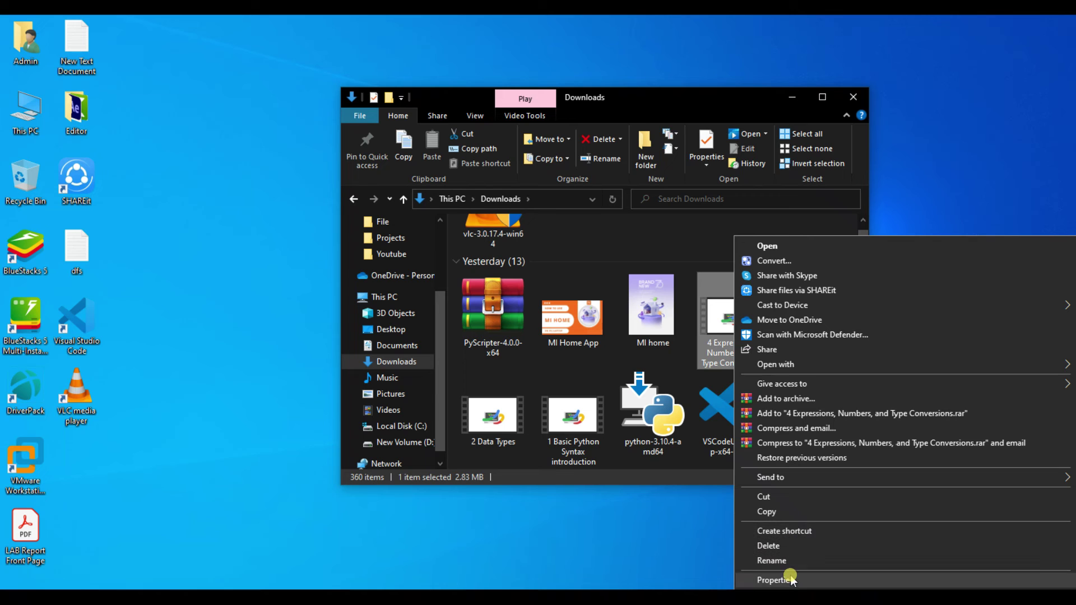
click(790, 580)
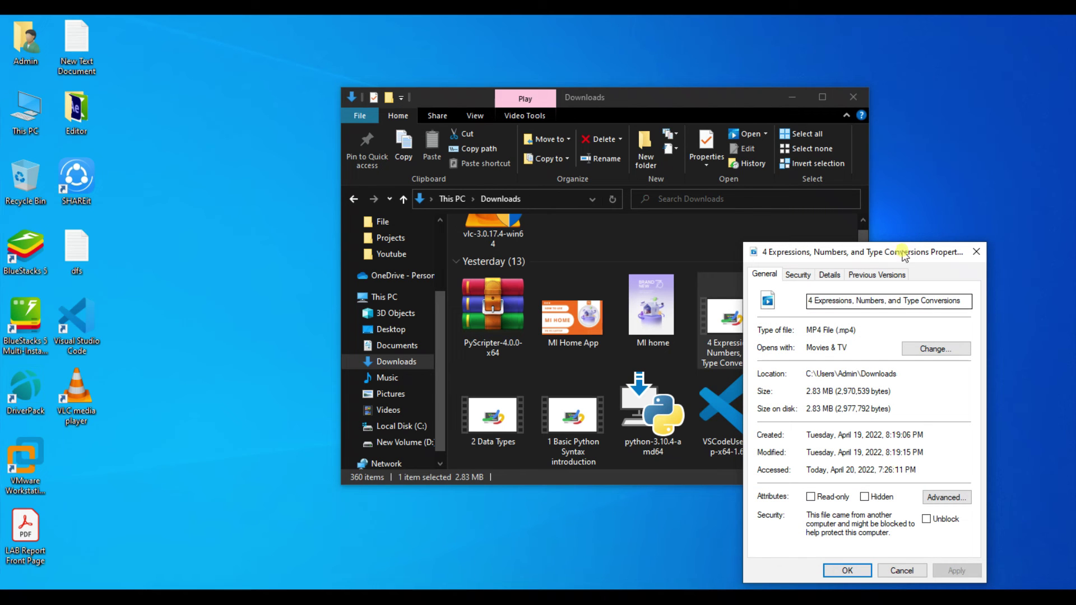
drag(895, 252, 565, 178)
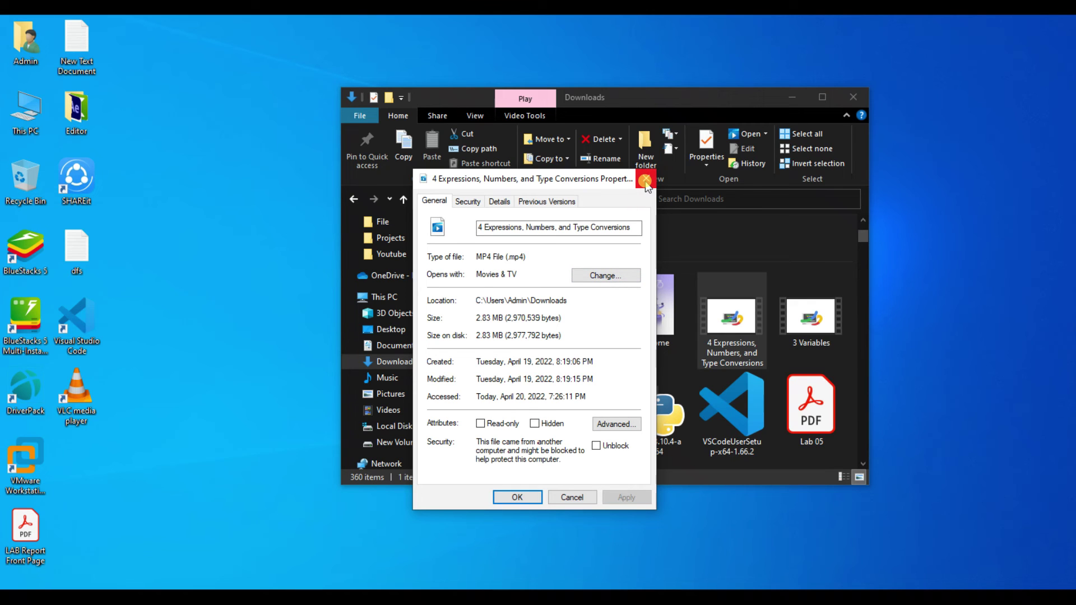
- Set VLC media player as the default app for opening .mp4 files and apply the change
click(615, 278)
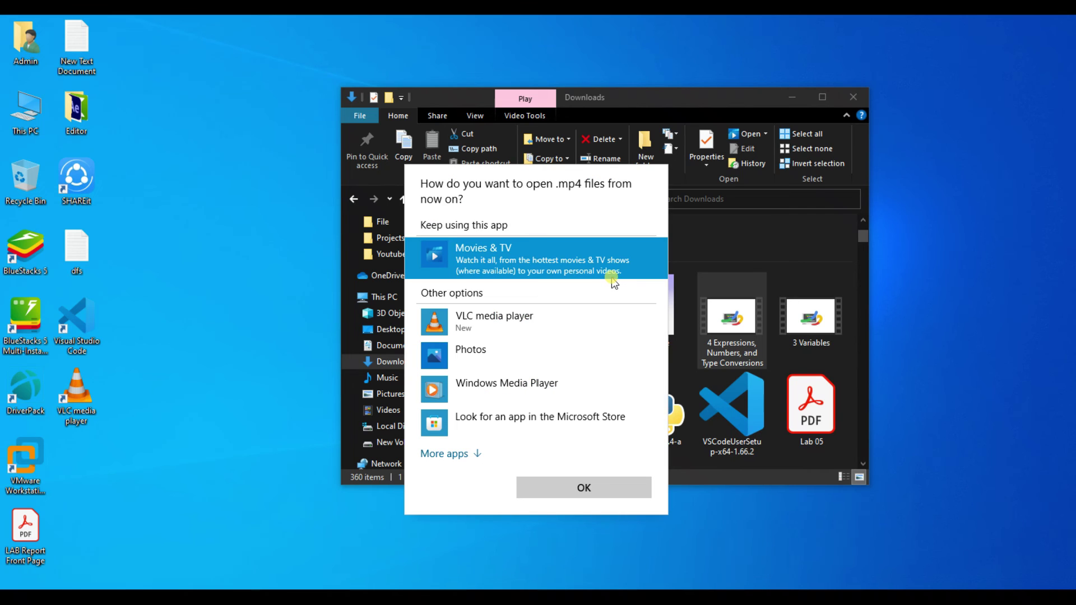
click(512, 316)
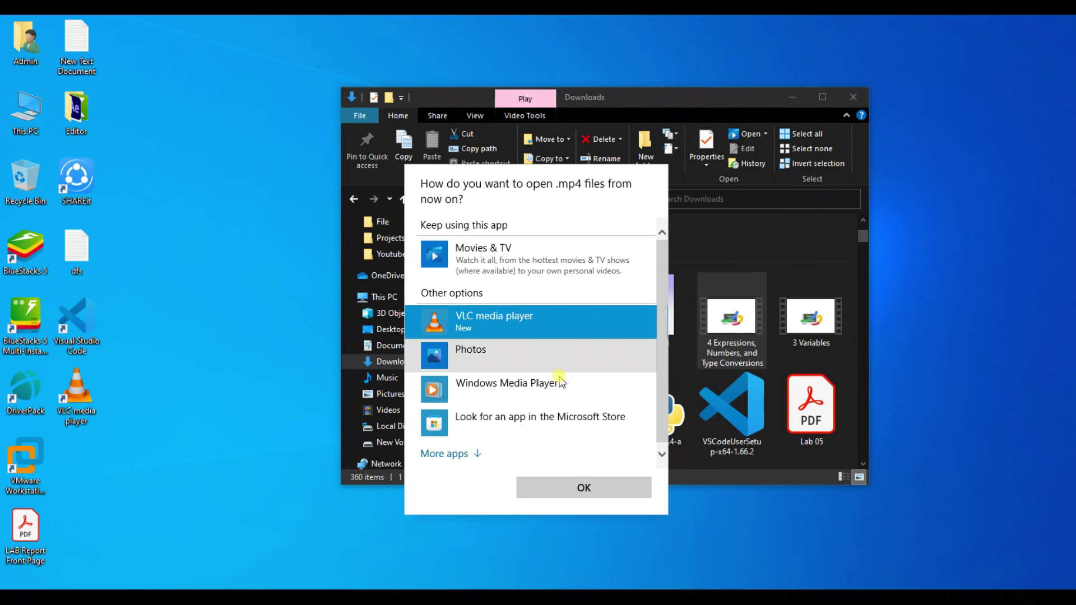
click(607, 488)
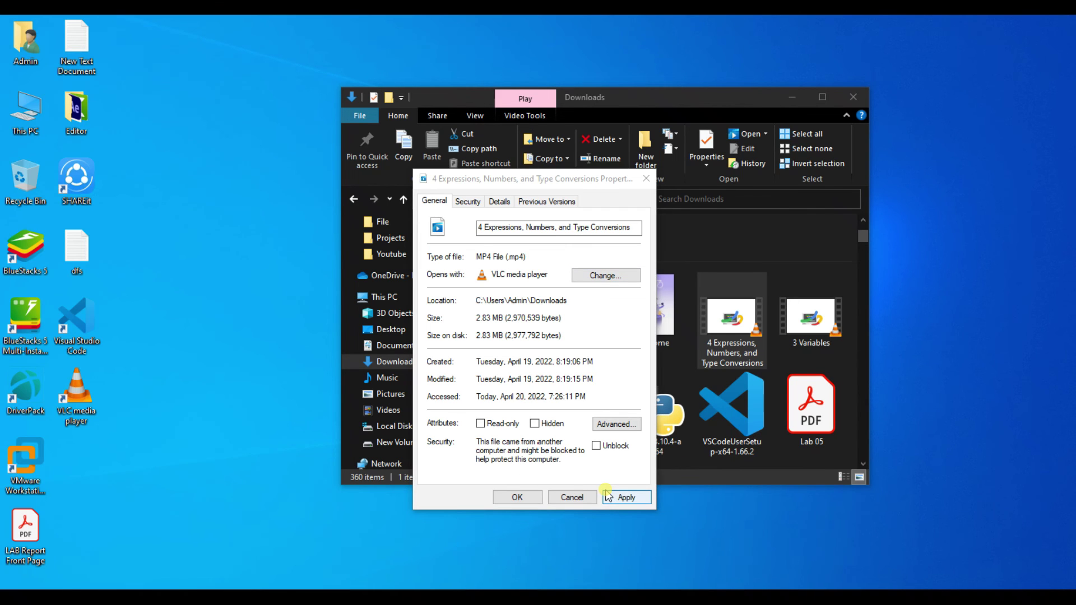
click(618, 496)
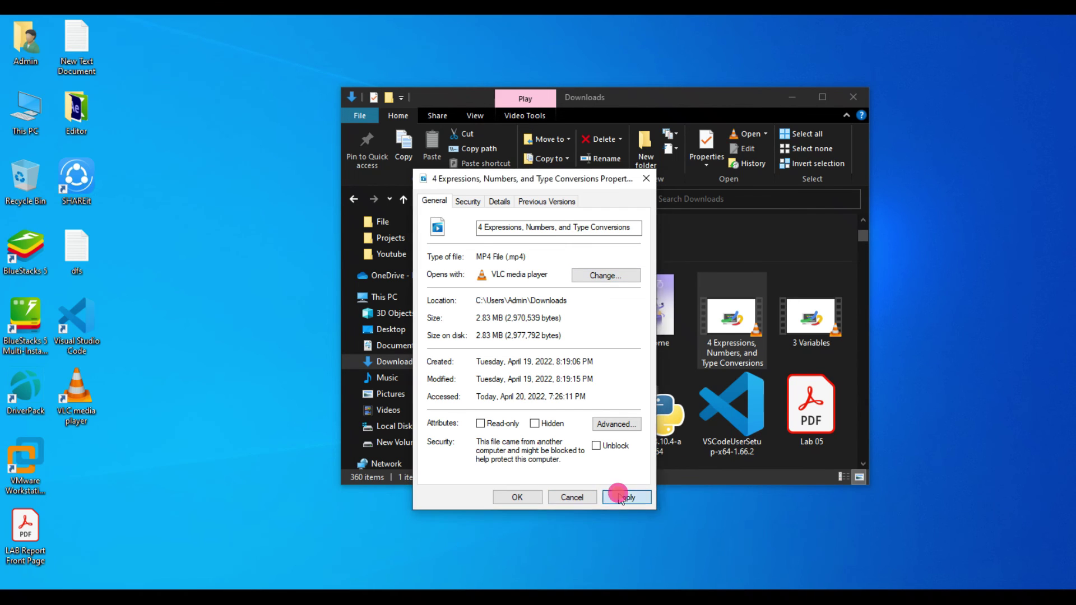
click(517, 496)
- Play the video "4 Expressions, Numbers, and Type Conversions" in VLC, view it briefly in full screen, and close the player
double_click(746, 318)
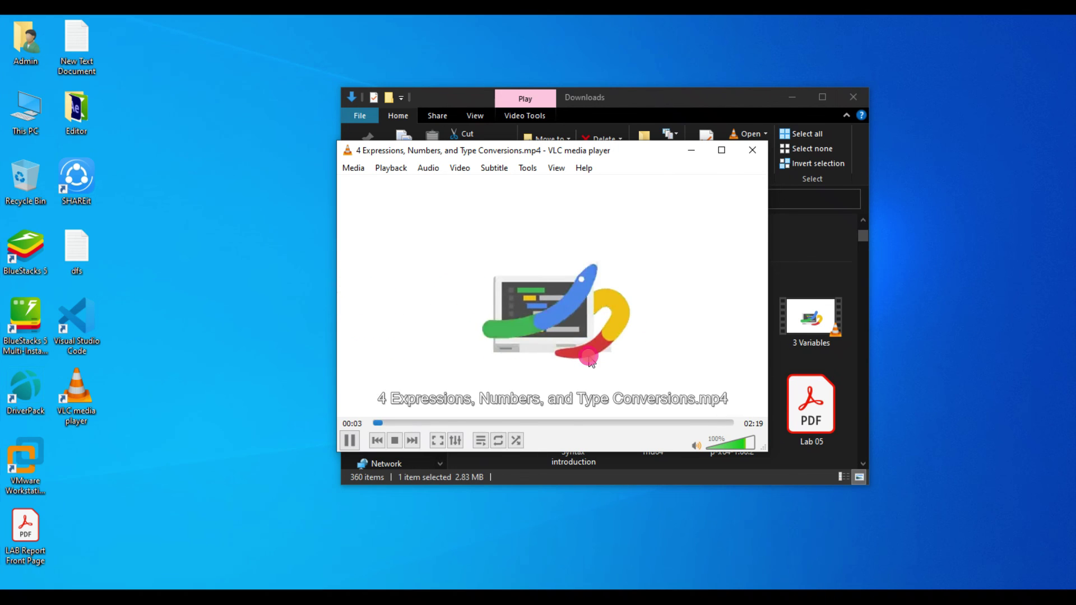
double_click(588, 354)
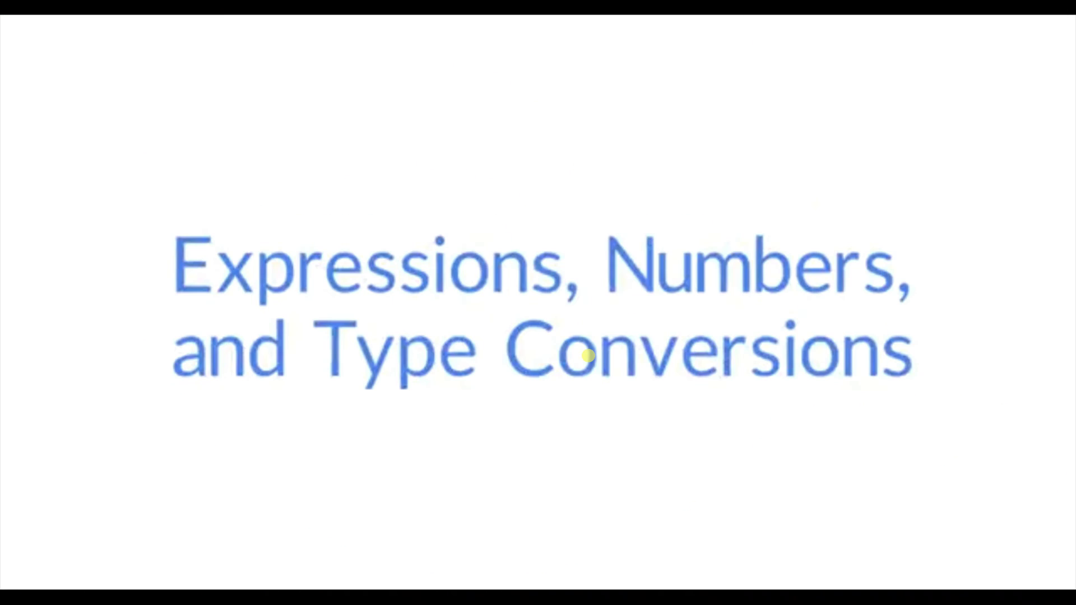
double_click(588, 355)
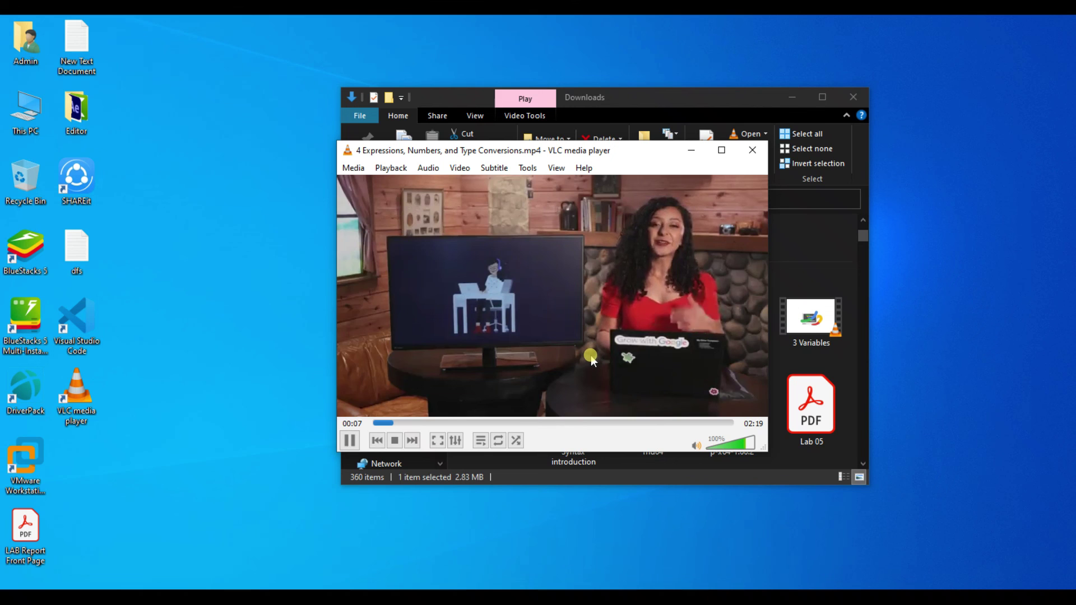
click(754, 152)
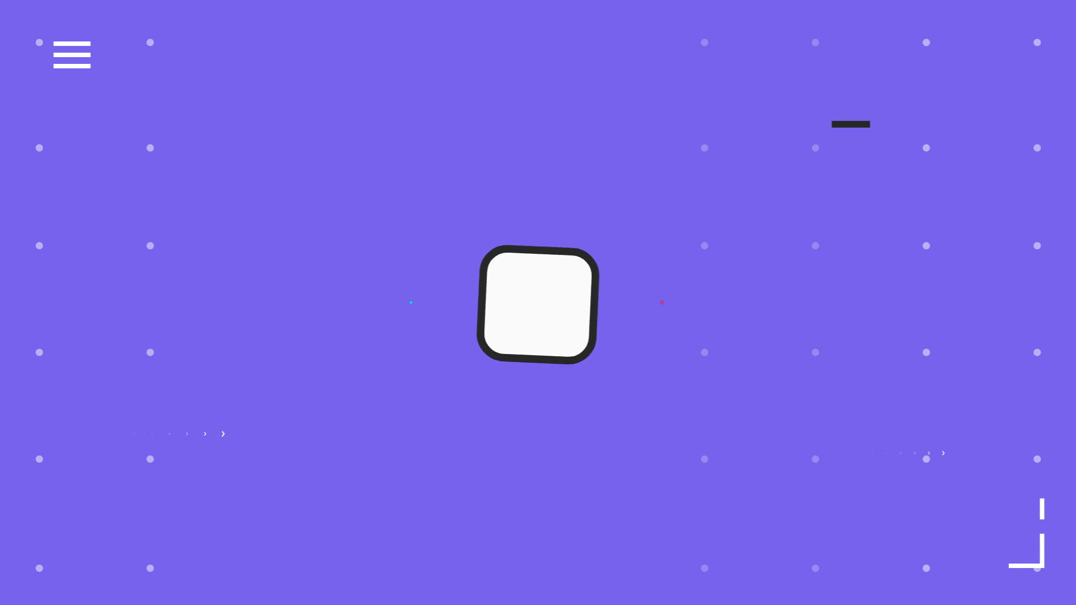